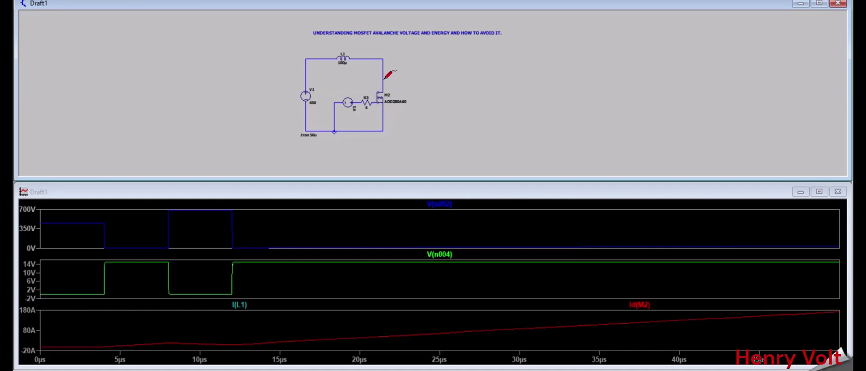
pyautogui.click(382, 81)
pyautogui.click(383, 80)
pyautogui.click(416, 273)
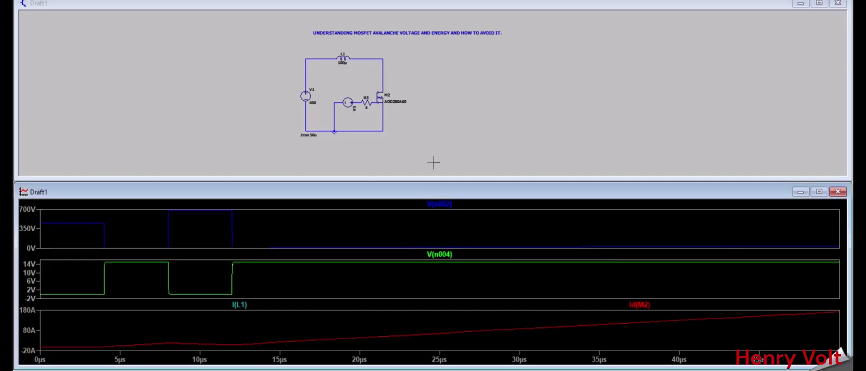
pyautogui.click(376, 103)
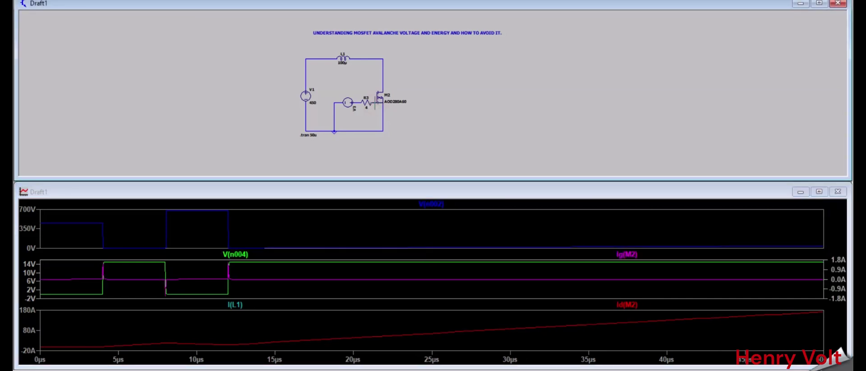
pyautogui.click(371, 102)
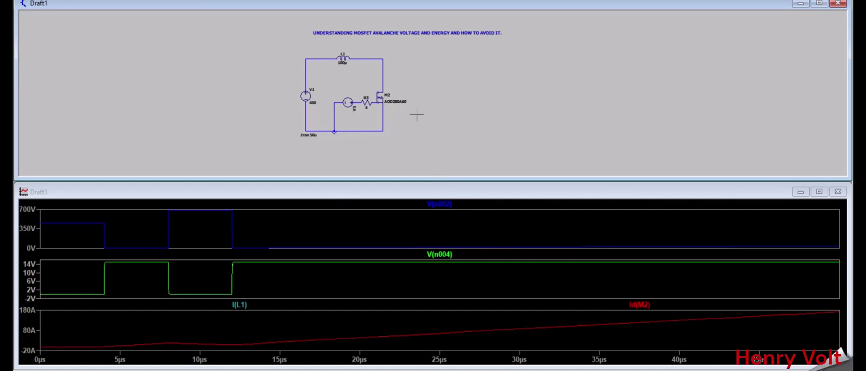
pyautogui.click(429, 186)
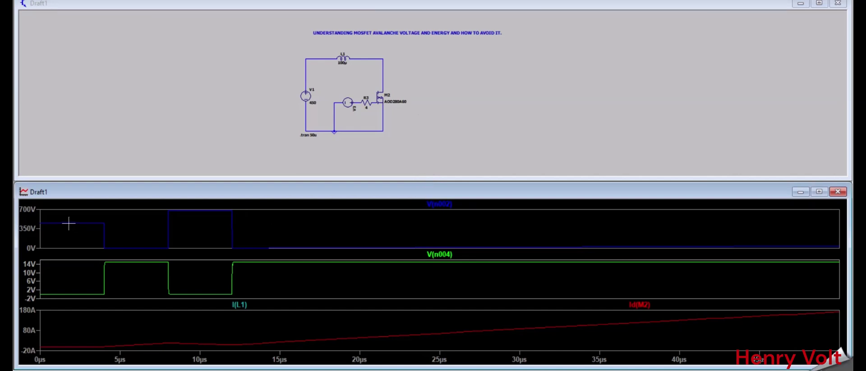
pyautogui.click(440, 204)
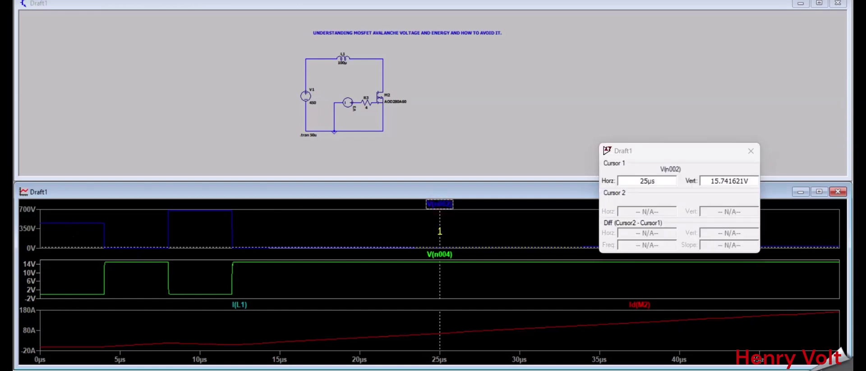
pyautogui.moveTo(440, 232); pyautogui.dragTo(161, 248)
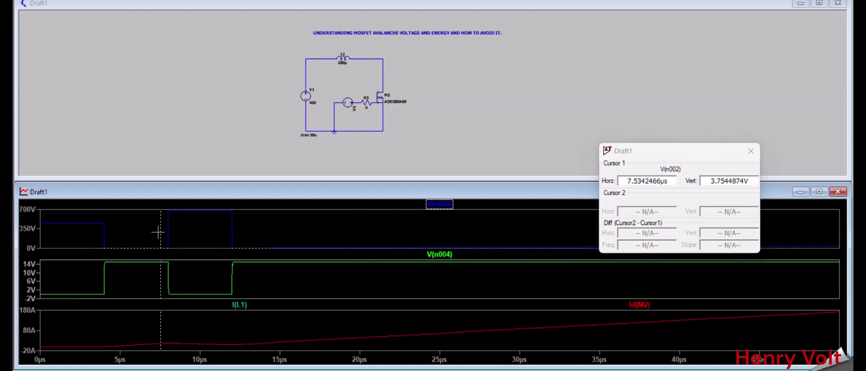
pyautogui.moveTo(159, 232); pyautogui.dragTo(69, 246)
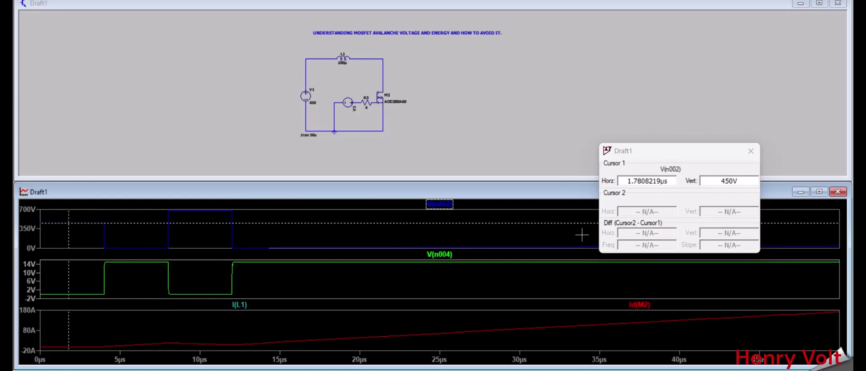
pyautogui.moveTo(68, 237); pyautogui.dragTo(131, 238)
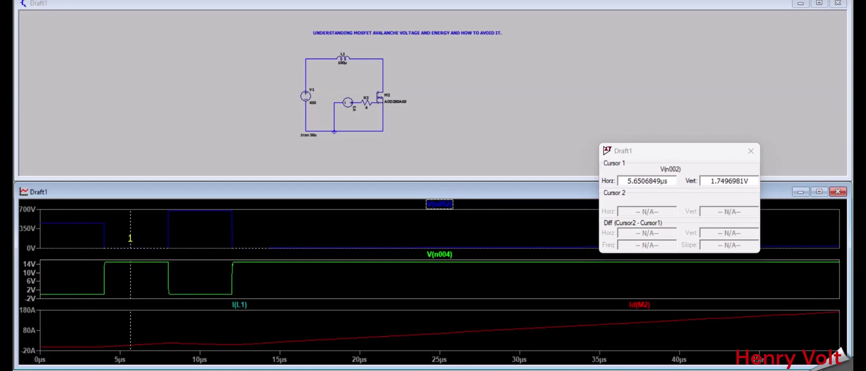
pyautogui.moveTo(131, 238); pyautogui.dragTo(197, 243)
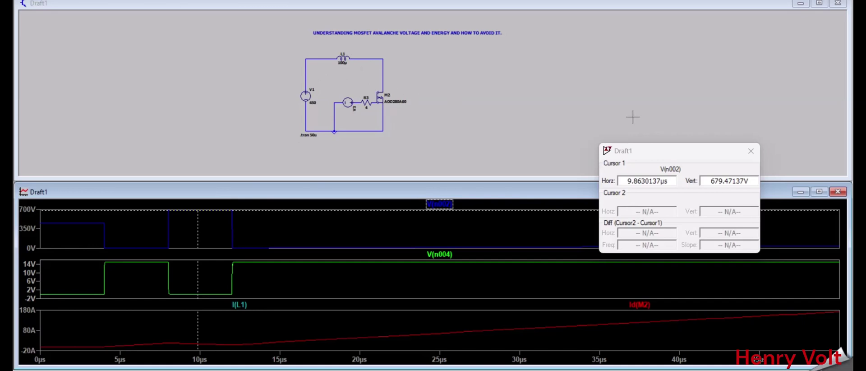
pyautogui.click(748, 156)
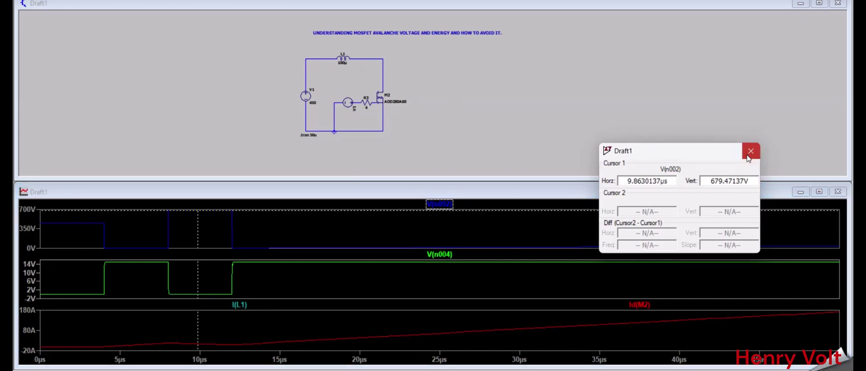
pyautogui.click(748, 156)
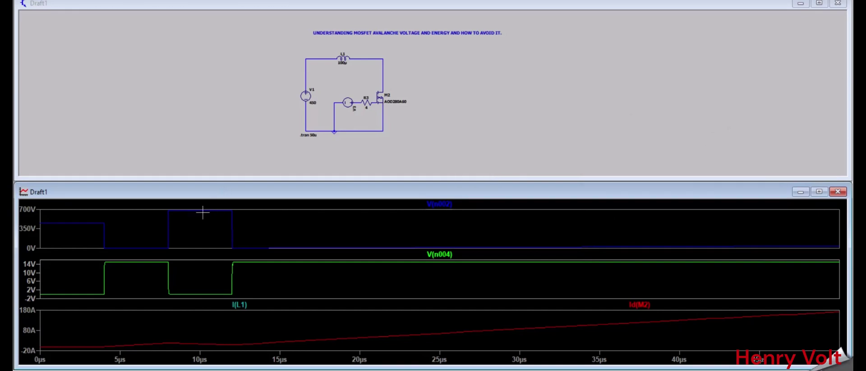
# - Change inductor L1's inductance from 100µ to 50u and let the simulation re-run
pyautogui.scroll(-1, 335, 84)
pyautogui.scroll(3, 335, 84)
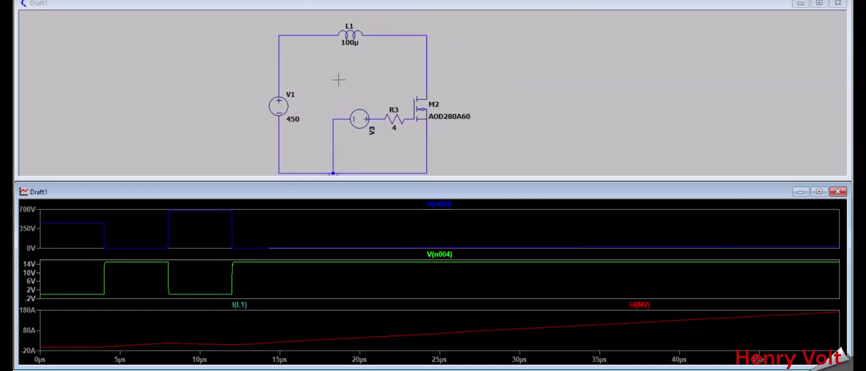
pyautogui.moveTo(339, 80); pyautogui.dragTo(339, 109)
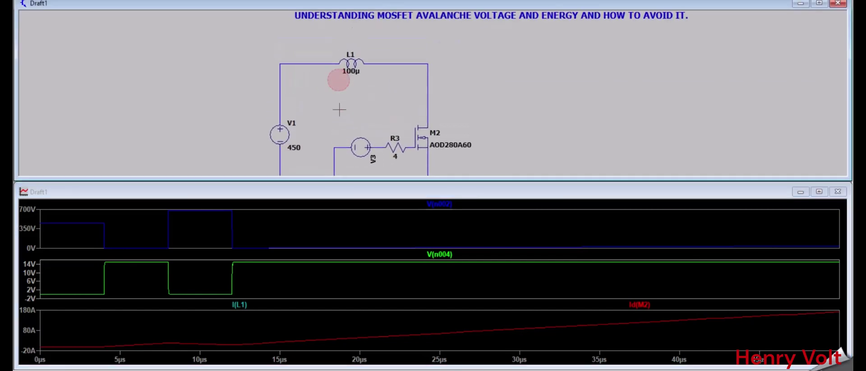
pyautogui.rightClick(352, 64)
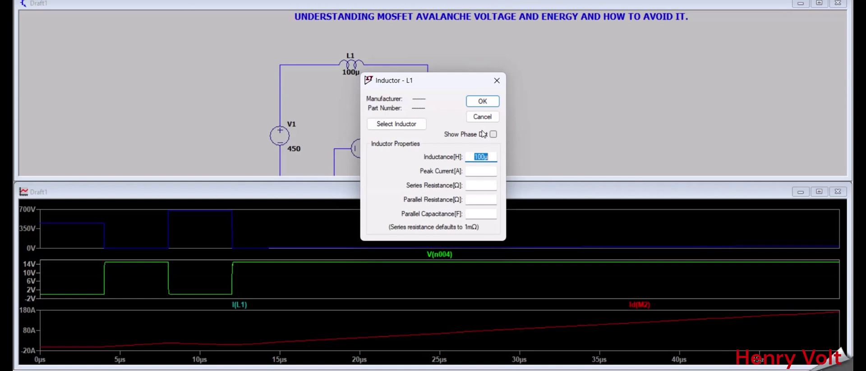
pyautogui.write('50u')
pyautogui.press('Return')
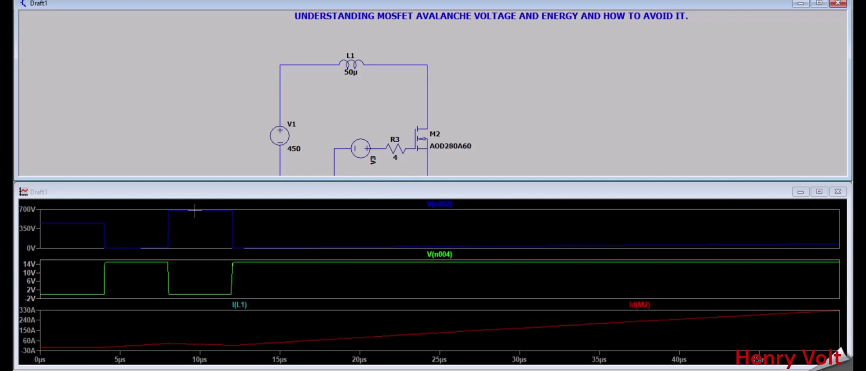
# - Lower L1's inductance further to 20u so the drain current climbs toward 600A
pyautogui.rightClick(354, 60)
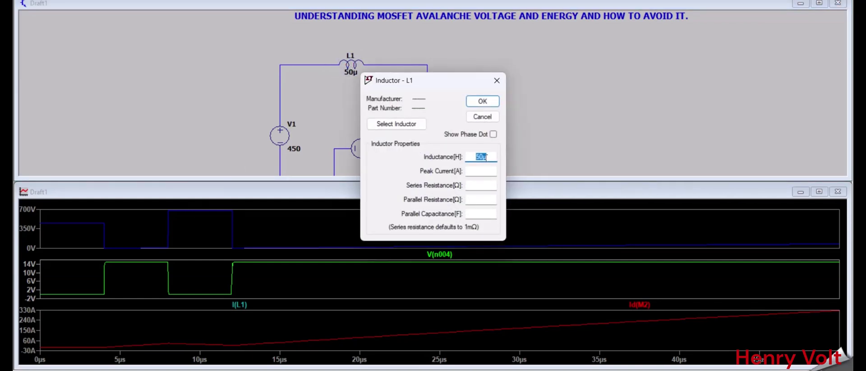
pyautogui.write('20u')
pyautogui.press('Return')
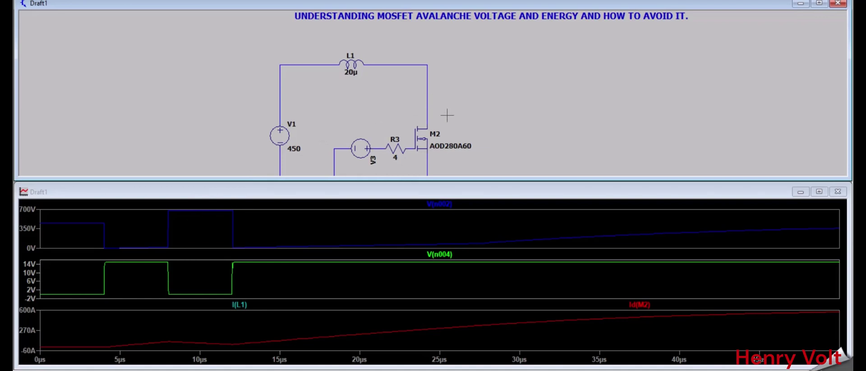
pyautogui.moveTo(485, 116); pyautogui.dragTo(453, 100)
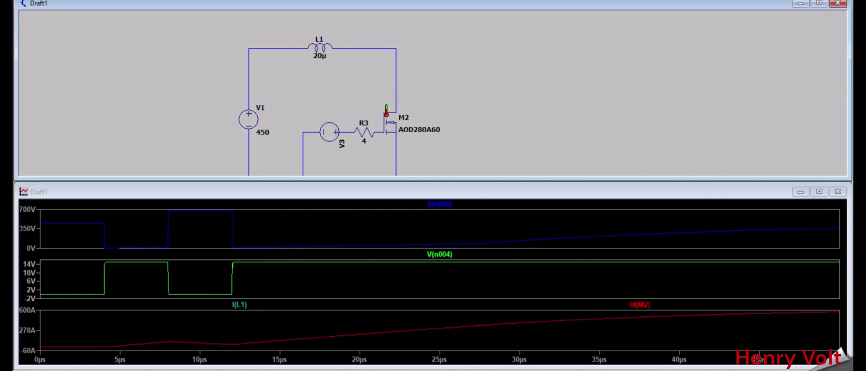
# - Plot MOSFET M2's dissipated power, maximize the waveform window, and move the power trace into a new top pane
pyautogui.keyDown('alt'); pyautogui.click(386, 113); pyautogui.keyUp('alt')
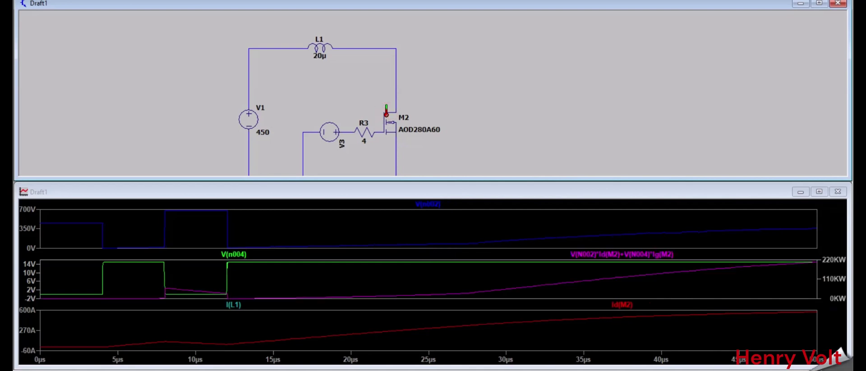
pyautogui.doubleClick(469, 189)
pyautogui.rightClick(395, 182)
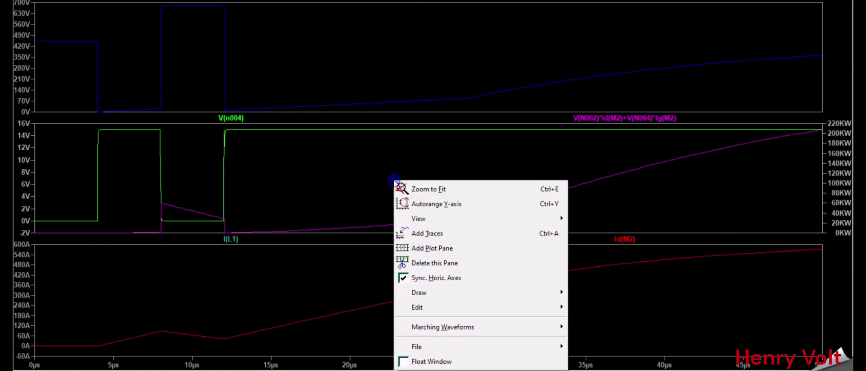
pyautogui.click(430, 247)
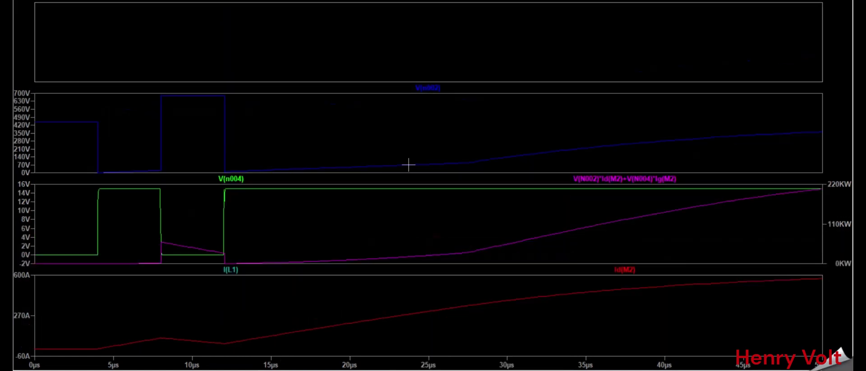
pyautogui.moveTo(608, 178); pyautogui.dragTo(458, 66)
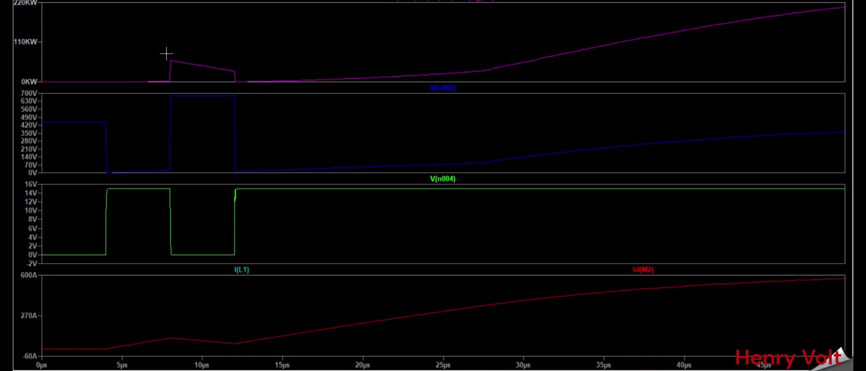
# - Zoom and pan the waveforms to frame the 8–12 µs avalanche power pulse
pyautogui.moveTo(168, 54); pyautogui.dragTo(237, 87)
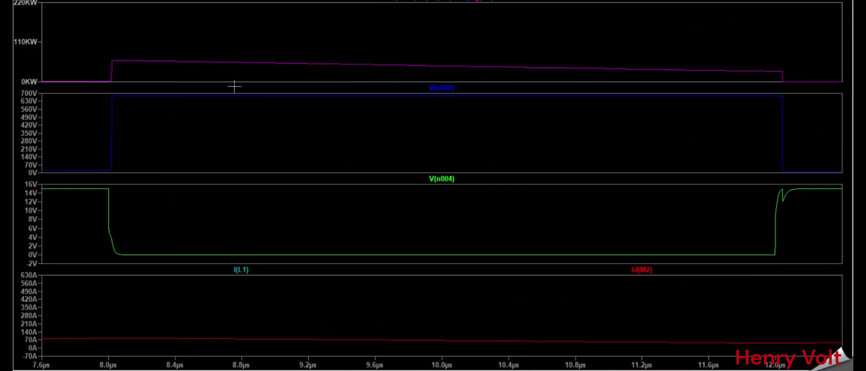
pyautogui.moveTo(107, 45)
pyautogui.mouseDown()
pyautogui.moveTo(124, 70)
pyautogui.moveTo(407, 180)
pyautogui.moveTo(758, 174)
pyautogui.moveTo(800, 163)
pyautogui.moveTo(787, 166)
pyautogui.mouseUp()
pyautogui.moveTo(77, 41); pyautogui.dragTo(607, 195)
pyautogui.moveTo(672, 195); pyautogui.dragTo(806, 194)
pyautogui.moveTo(438, 24)
pyautogui.mouseDown()
pyautogui.moveTo(437, 14)
pyautogui.moveTo(437, 24)
pyautogui.mouseUp()
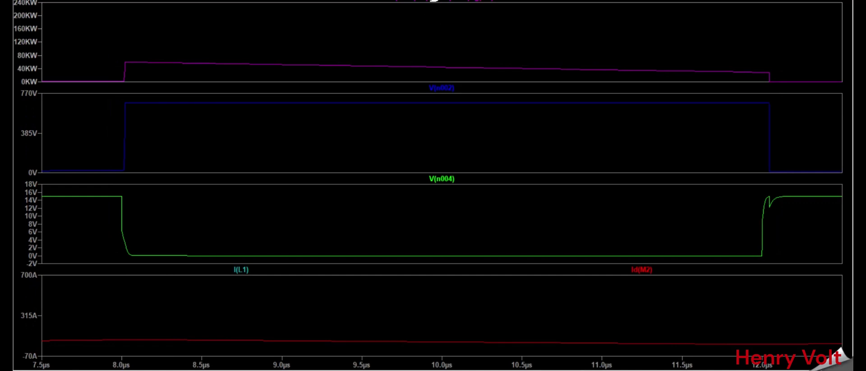
# - Check the power trace's expression, then read its 7.5–12.5 µs integral of 178.89 mJ
pyautogui.rightClick(429, 0)
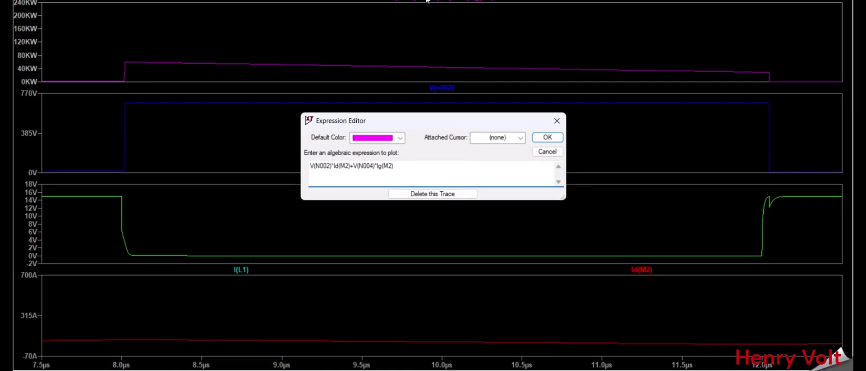
pyautogui.click(547, 137)
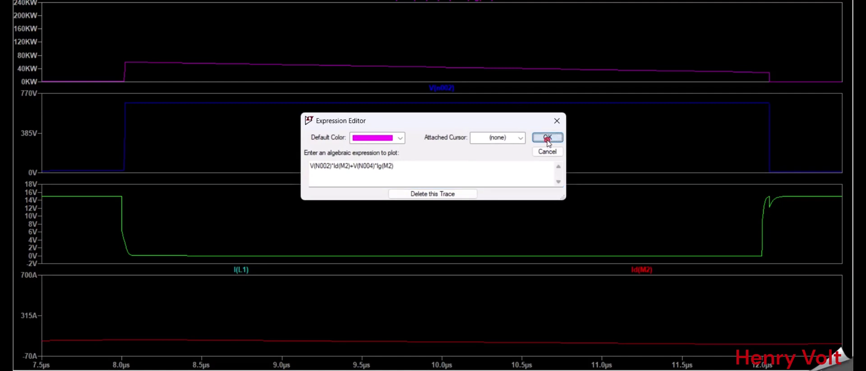
pyautogui.keyDown('ctrl'); pyautogui.click(437, 1); pyautogui.keyUp('ctrl')
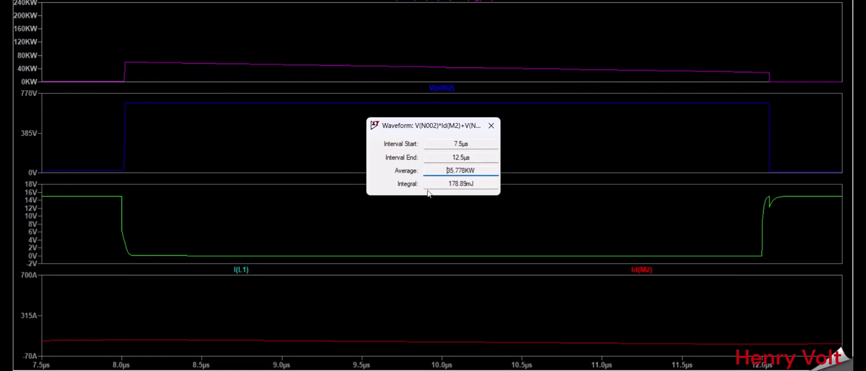
pyautogui.moveTo(448, 183); pyautogui.dragTo(477, 182)
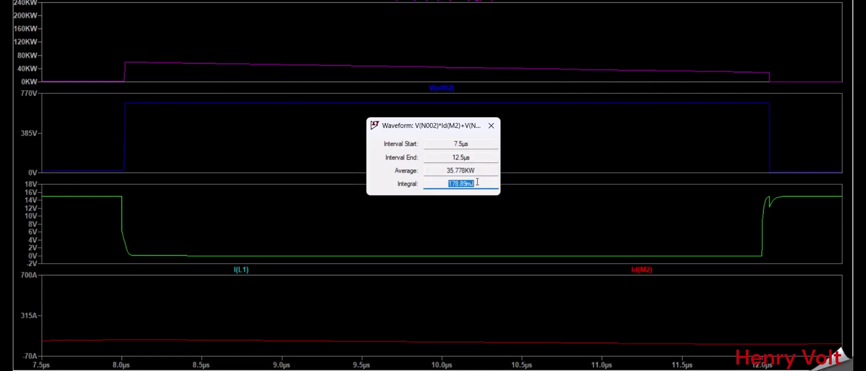
pyautogui.click(491, 126)
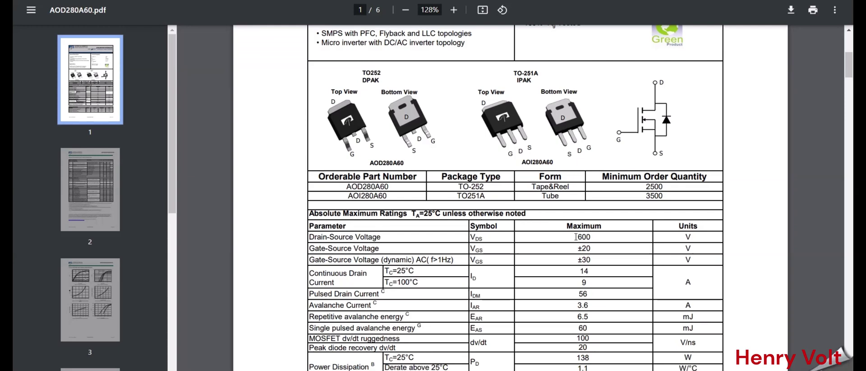
# - Mark the datasheet's 600 V and 60 mJ avalanche ratings, then recheck LTspice's 178.89 mJ integral
pyautogui.moveTo(574, 236); pyautogui.dragTo(593, 236)
pyautogui.scroll(-1, 593, 236)
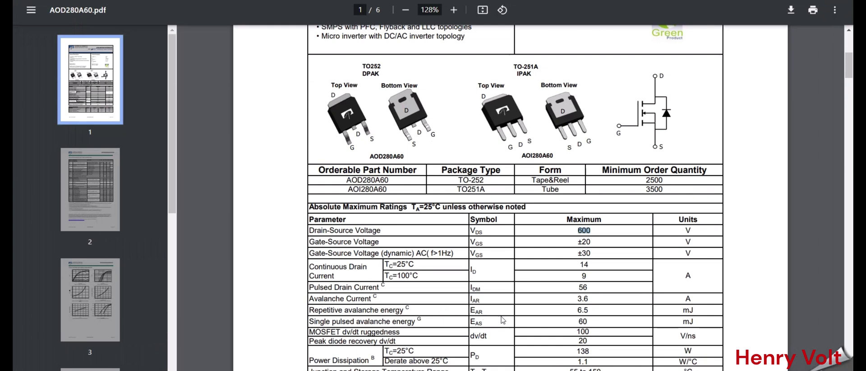
pyautogui.click(589, 322)
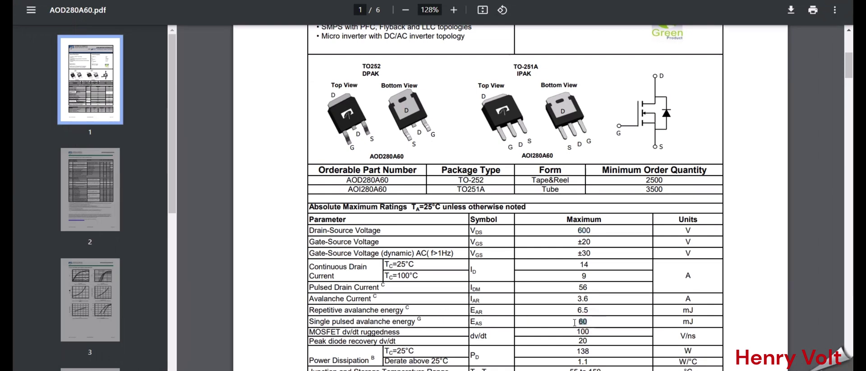
pyautogui.click(577, 322)
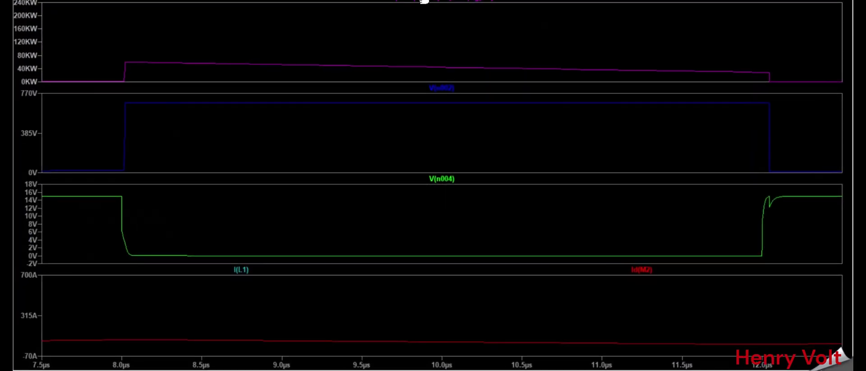
pyautogui.keyDown('ctrl'); pyautogui.click(417, 2); pyautogui.keyUp('ctrl')
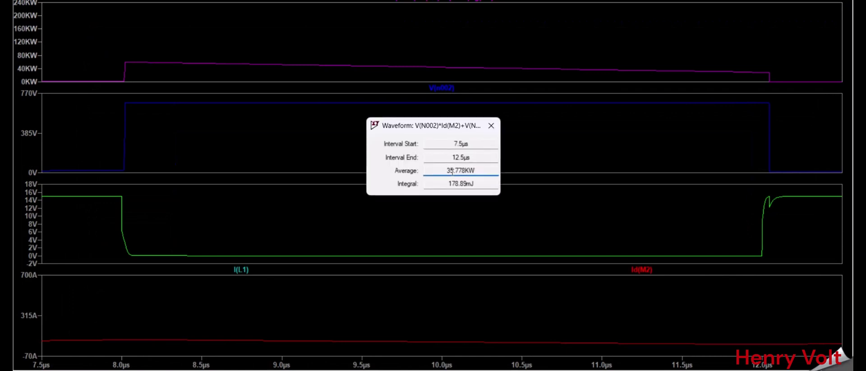
pyautogui.click(496, 128)
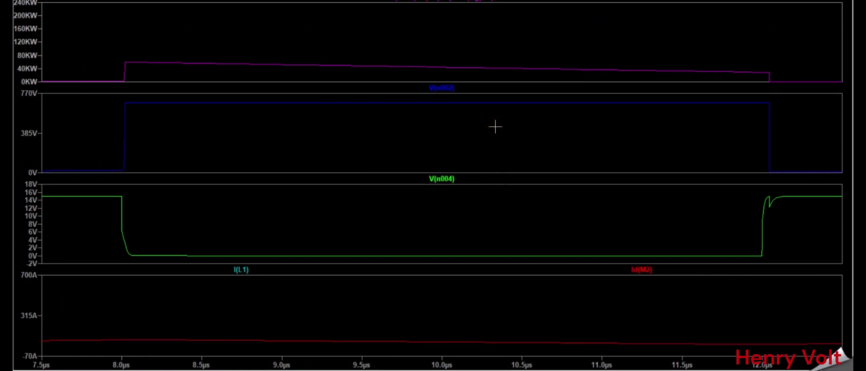